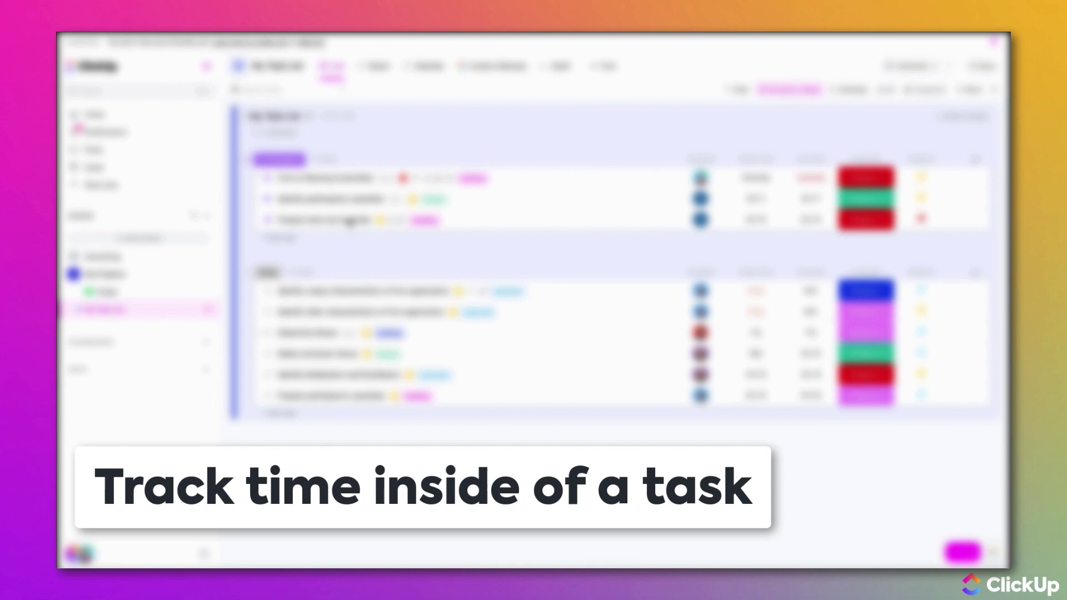
Review time entries on 'Prepare hand out materials', then open the Track Time quick-entry window
{"action": "left_click", "coordinate": [338, 220]}
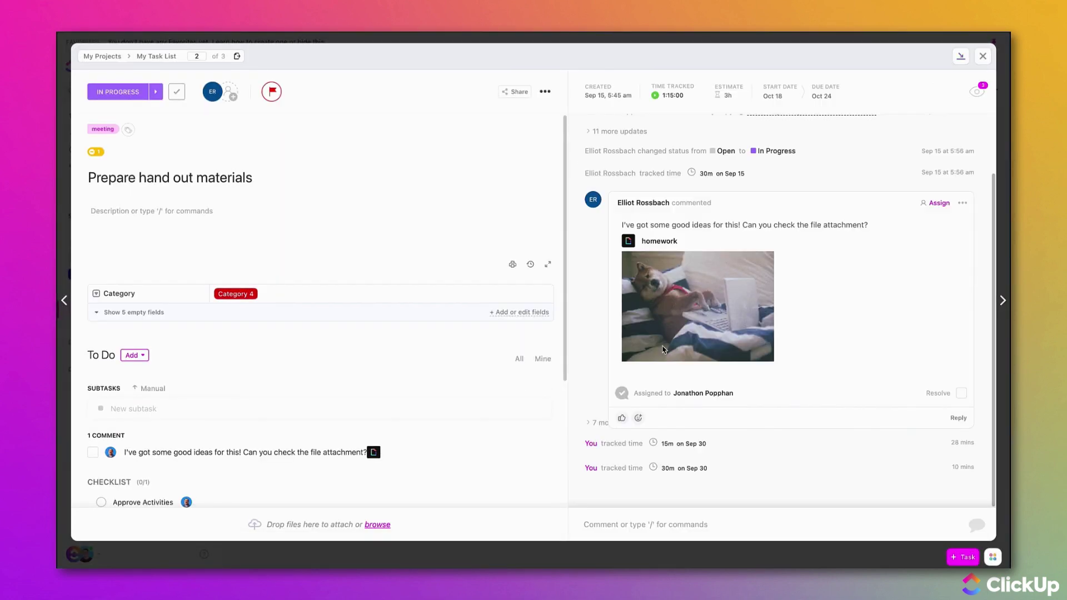
{"action": "left_click", "coordinate": [531, 323]}
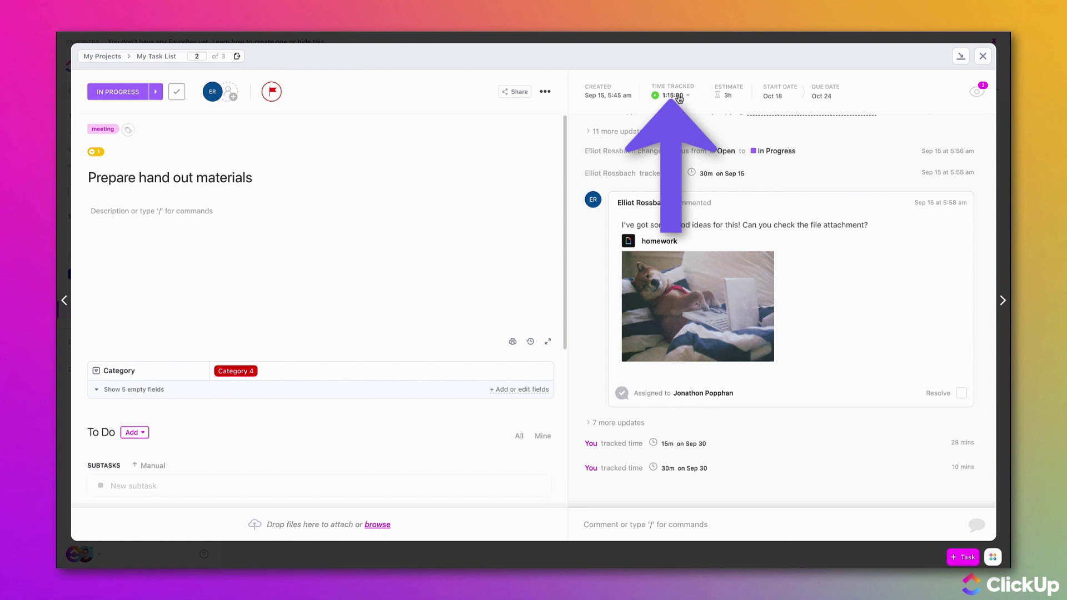
{"action": "left_click", "coordinate": [672, 96]}
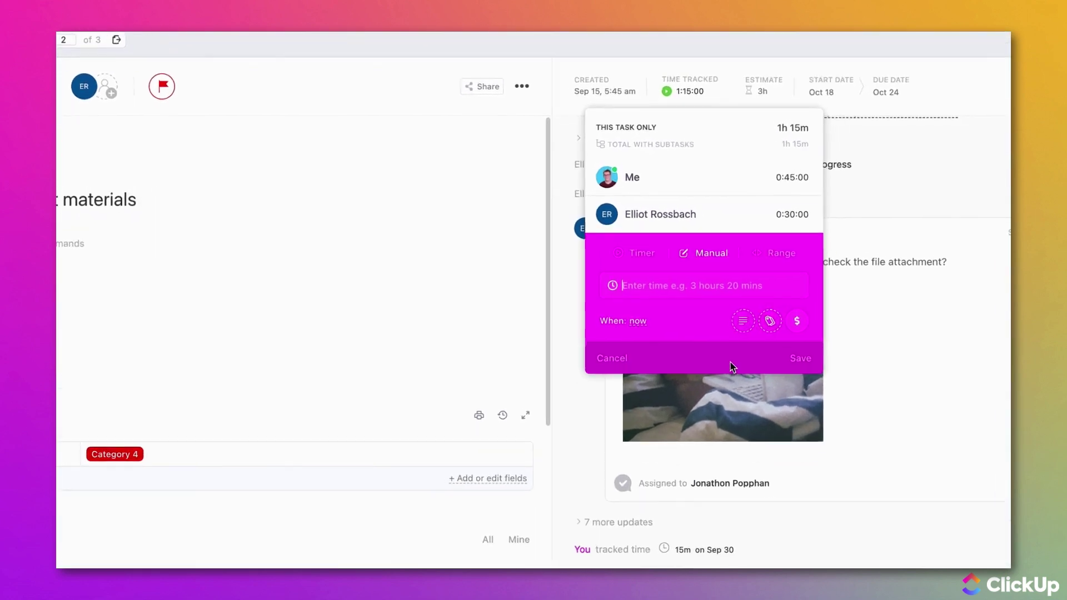
{"action": "left_click", "coordinate": [746, 343]}
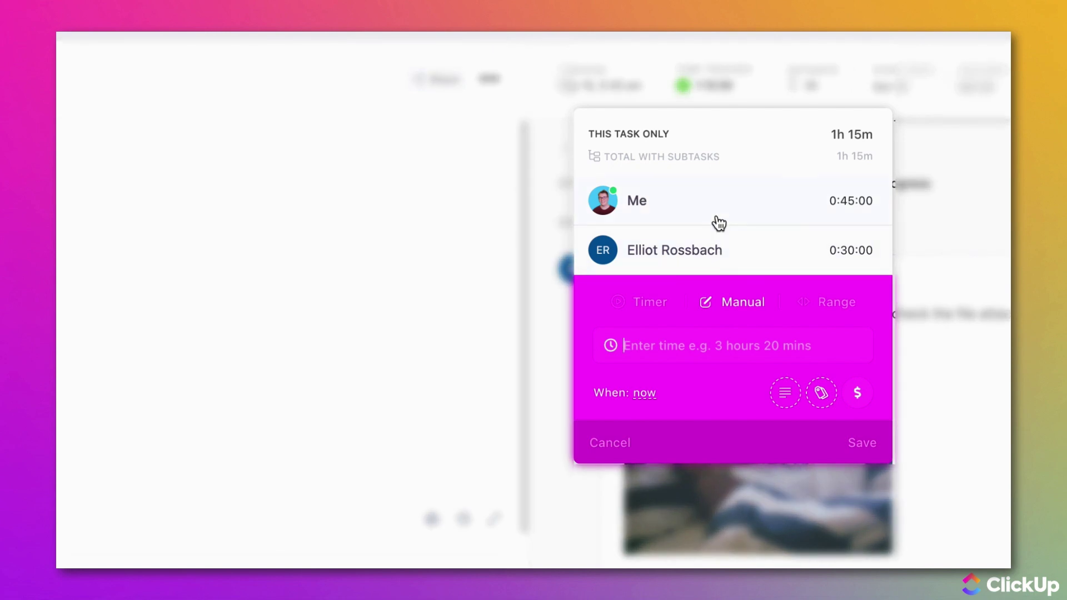
{"action": "left_click", "coordinate": [719, 215]}
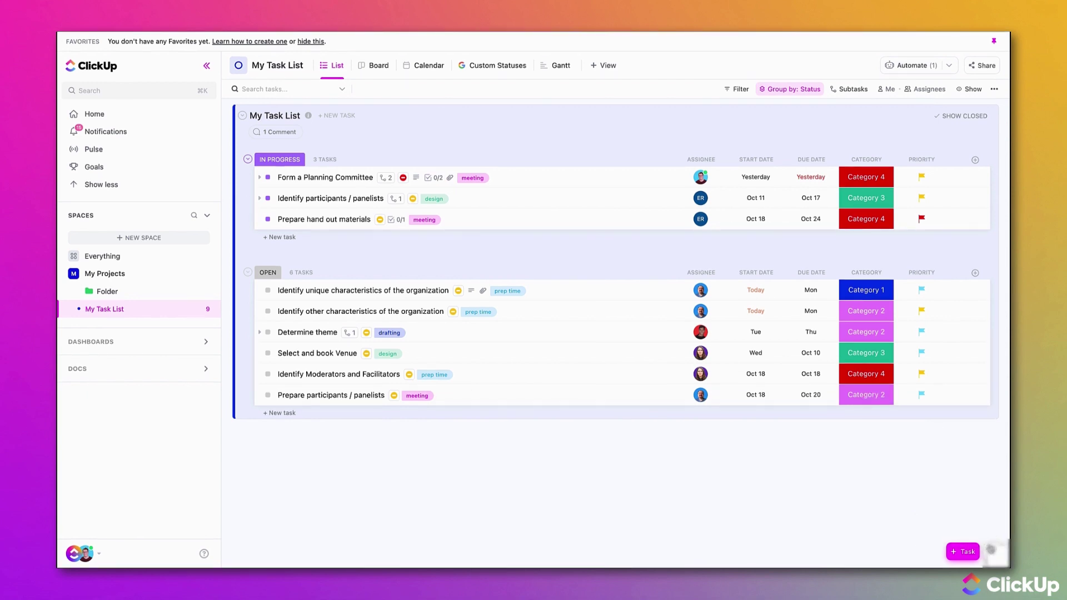
{"action": "left_click", "coordinate": [993, 550]}
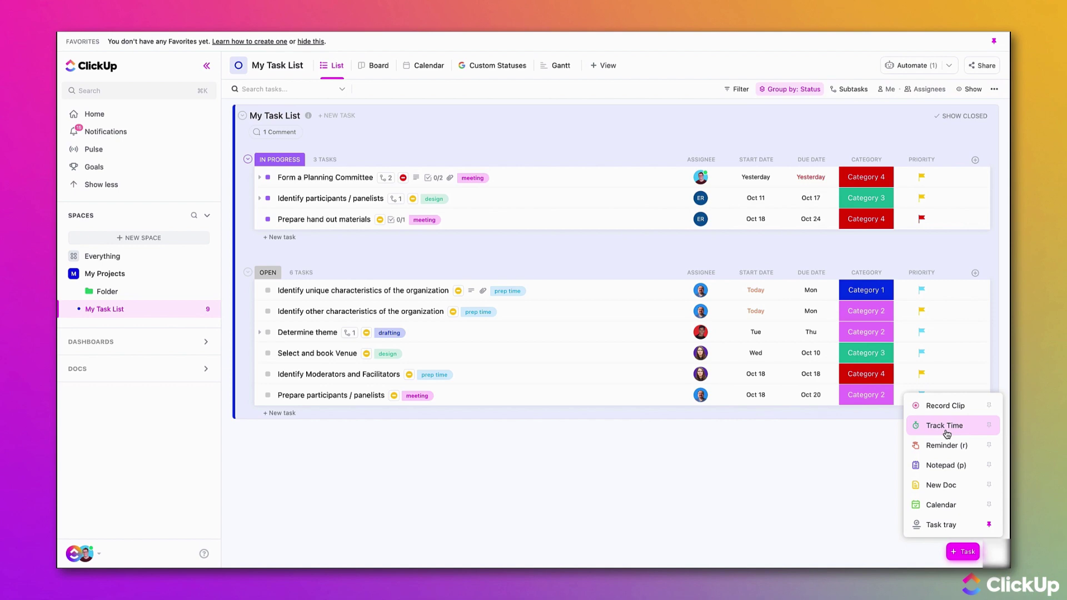
{"action": "left_click", "coordinate": [947, 426]}
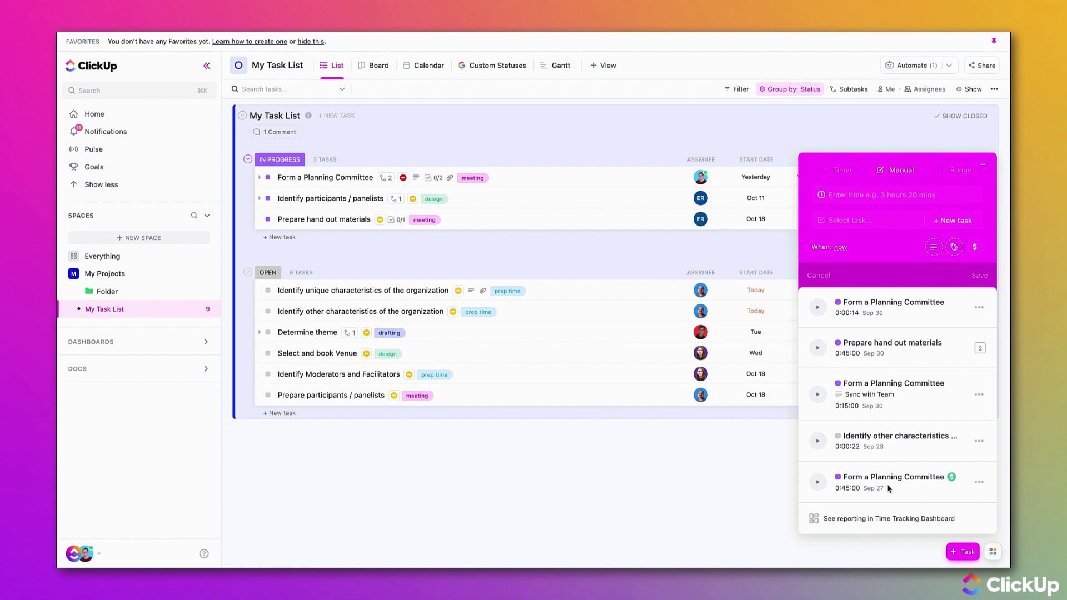
Add the Time tracked column to the list and view 'Prepare hand out materials' time breakdown
{"action": "left_click", "coordinate": [984, 170]}
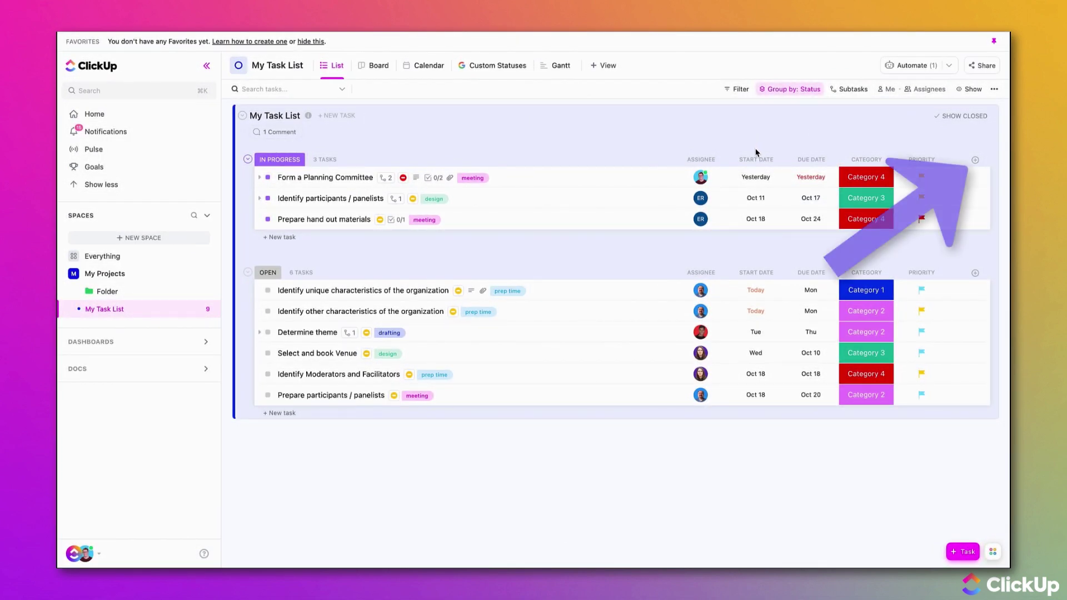
{"action": "left_click", "coordinate": [977, 164]}
{"action": "left_click", "coordinate": [906, 186]}
{"action": "scroll", "coordinate": [939, 351], "scroll_direction": "down", "scroll_amount": 5}
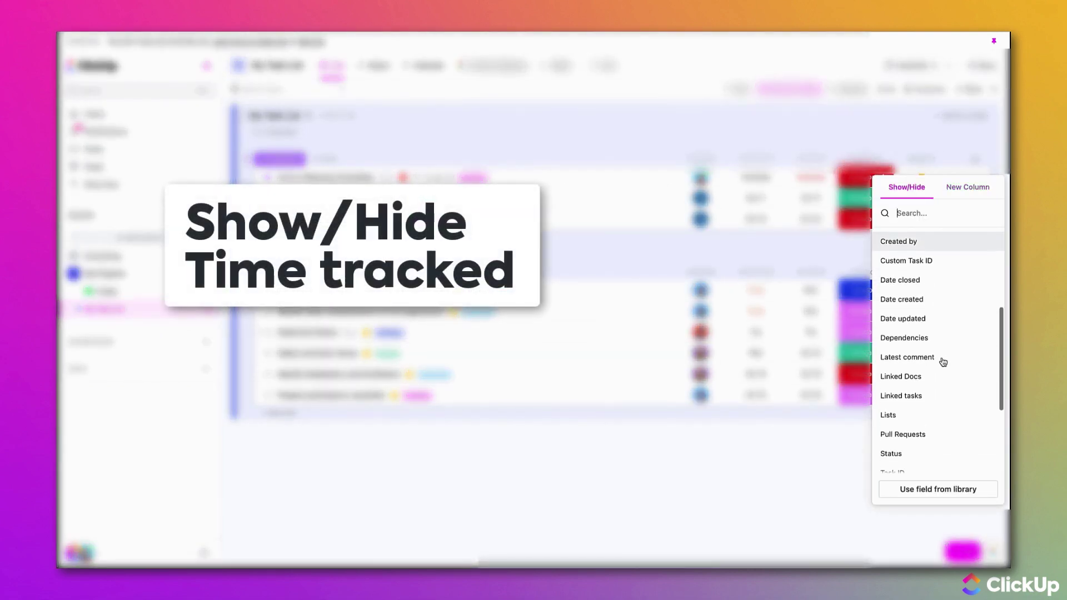
{"action": "scroll", "coordinate": [943, 362], "scroll_direction": "down", "scroll_amount": 3}
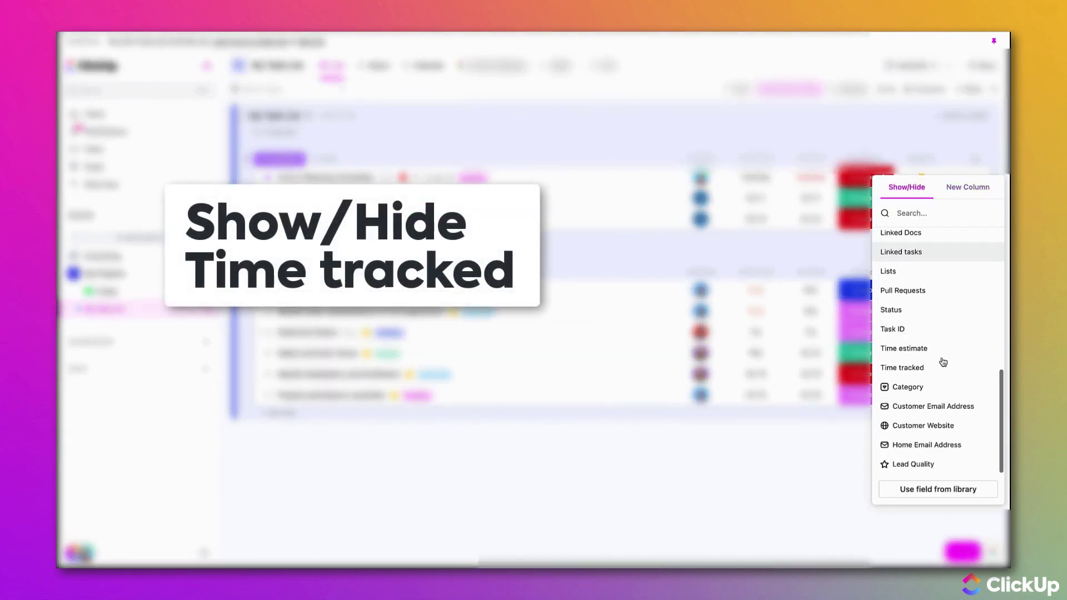
{"action": "left_click", "coordinate": [903, 367]}
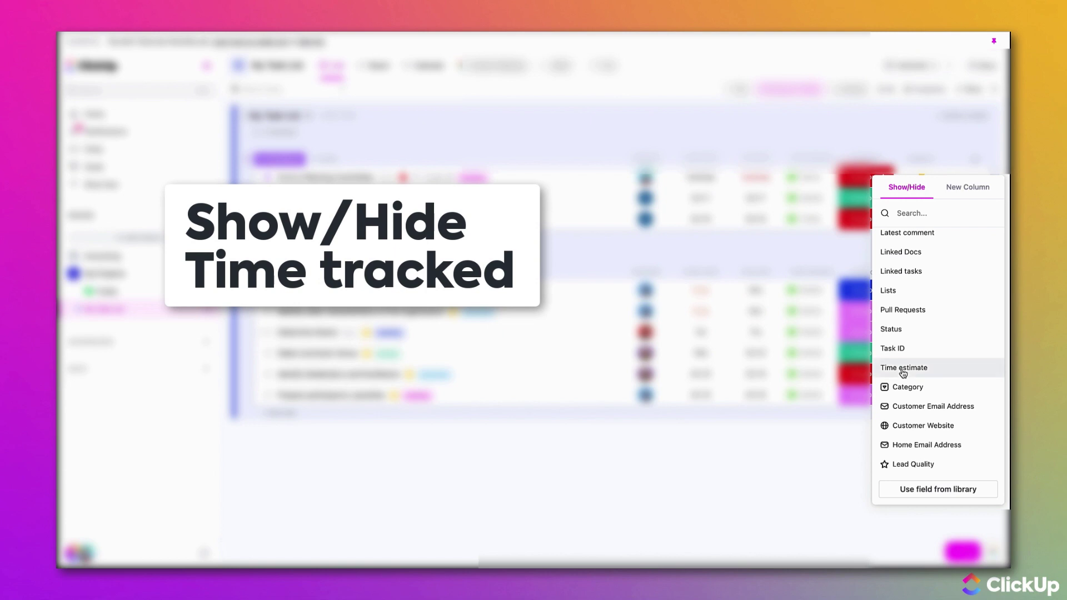
{"action": "left_click", "coordinate": [785, 453]}
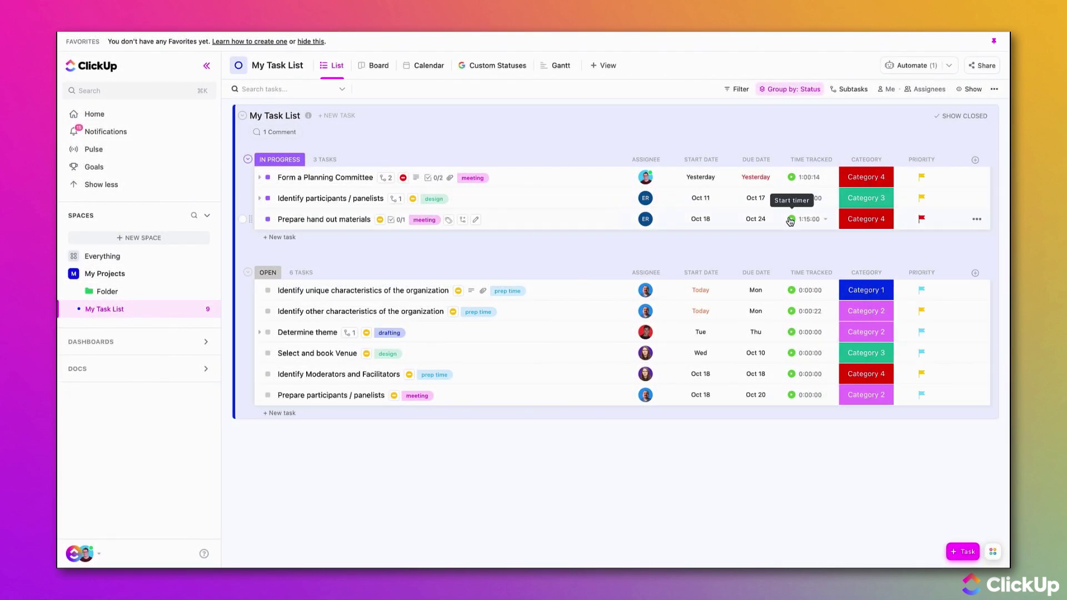
{"action": "mouse_move", "coordinate": [809, 219]}
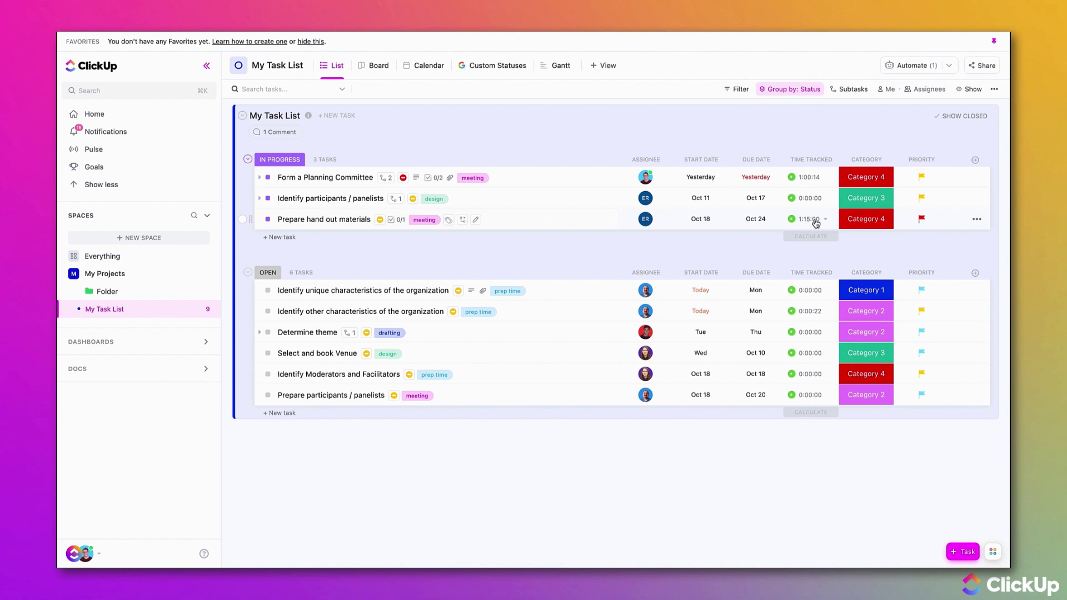
{"action": "left_click", "coordinate": [815, 223]}
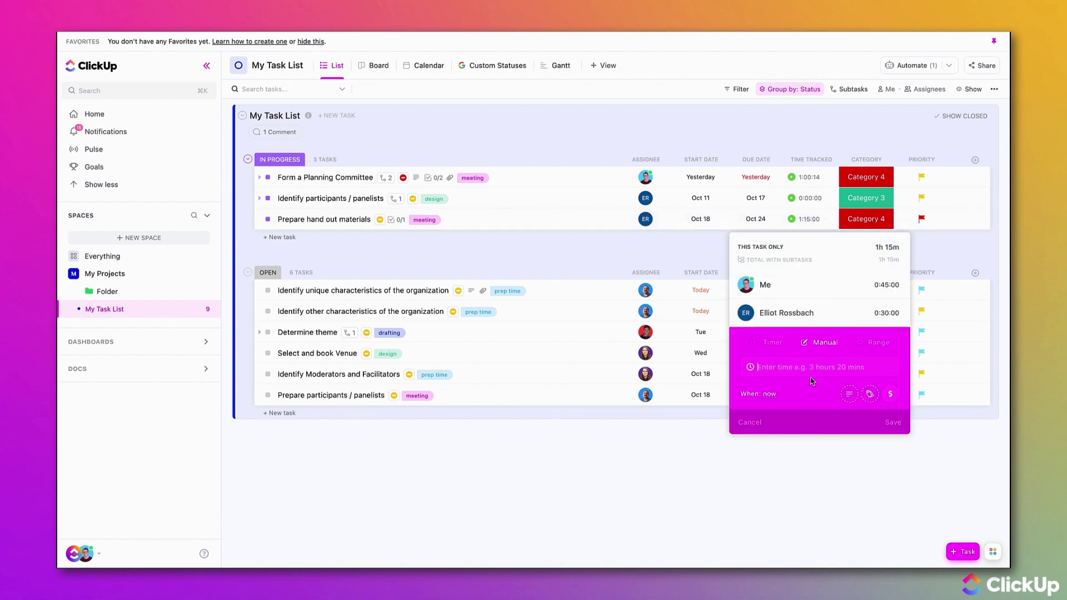
Switch My Task List to Board view with Show time tracker enabled on cards
{"action": "left_click", "coordinate": [830, 486]}
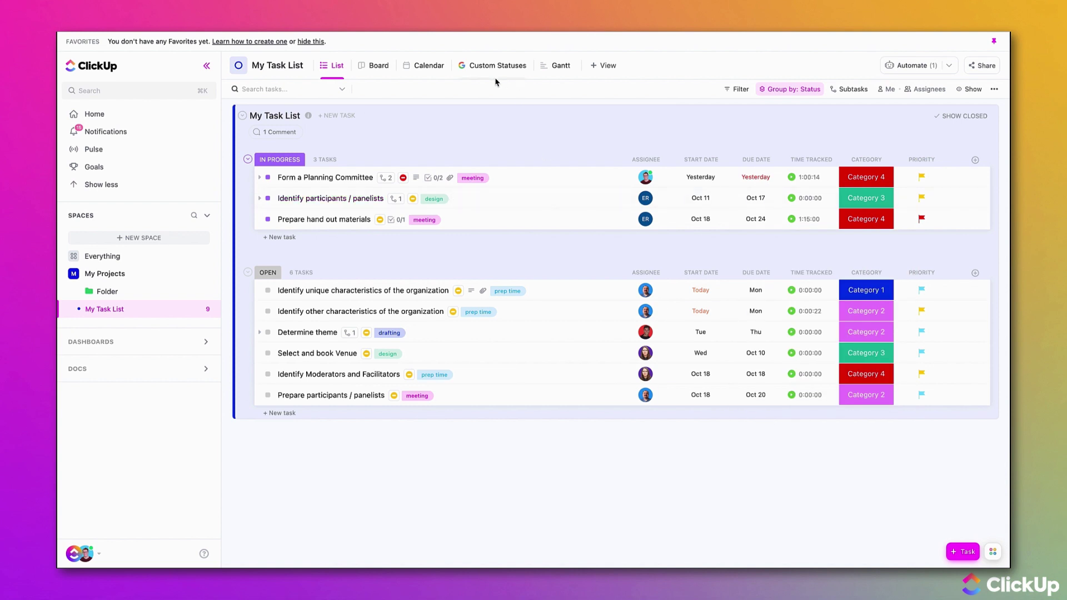
{"action": "left_click", "coordinate": [375, 65]}
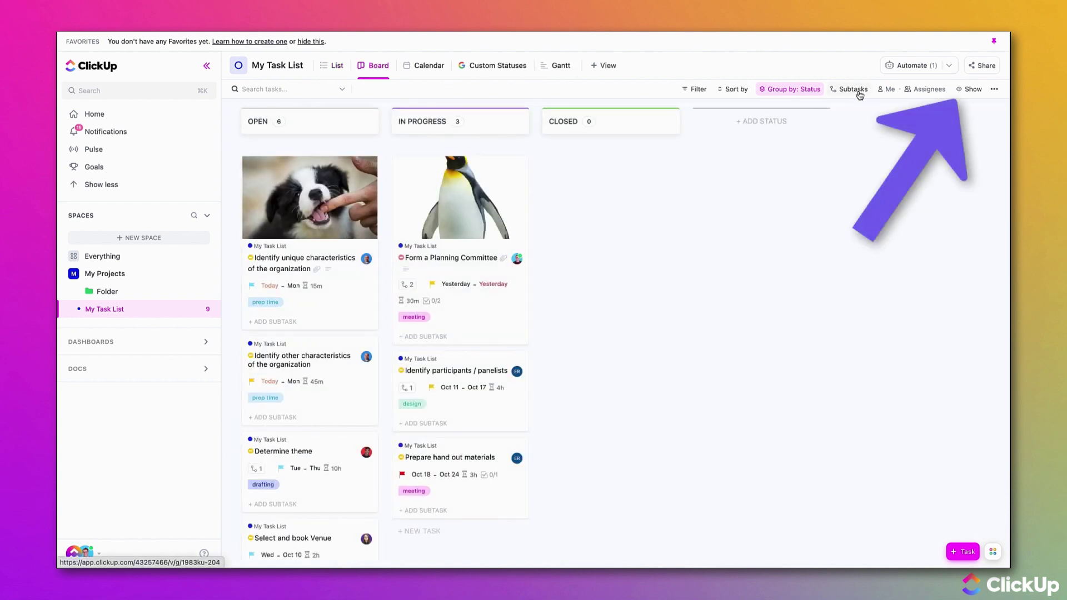
{"action": "left_click", "coordinate": [968, 90]}
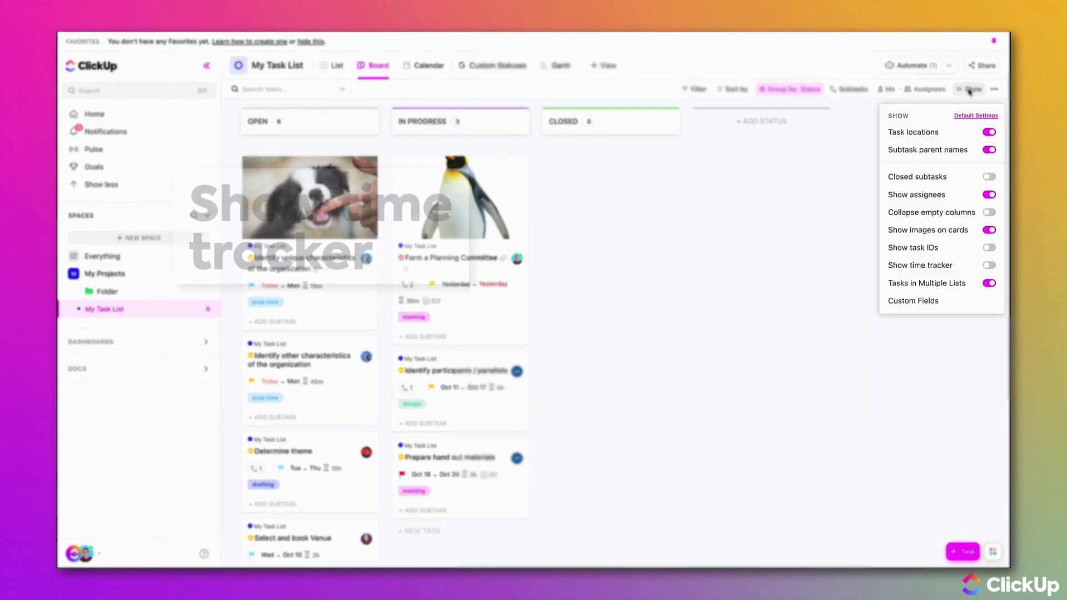
{"action": "left_click", "coordinate": [925, 265]}
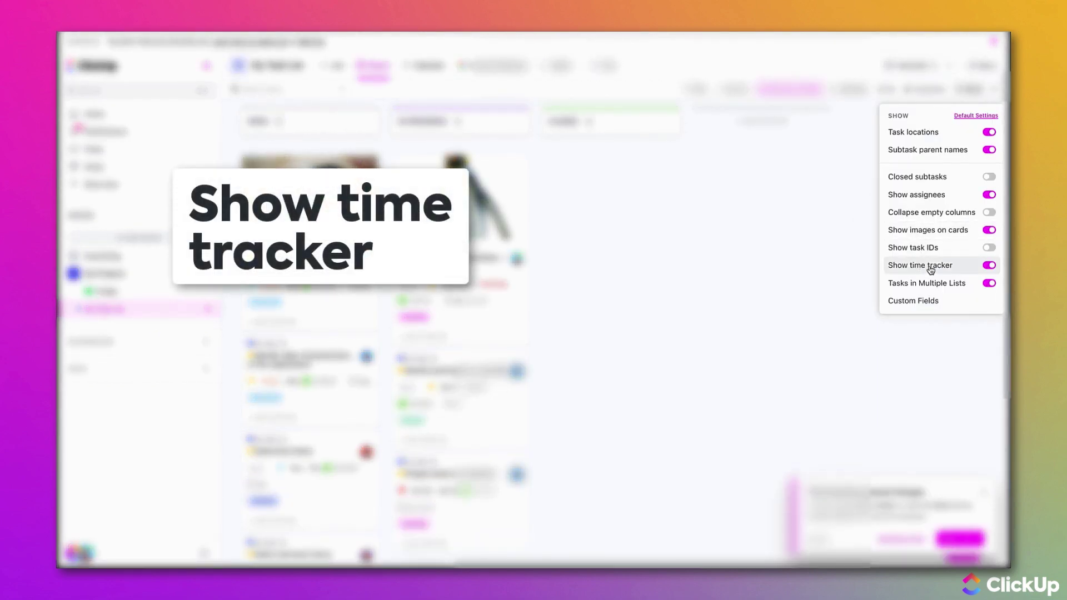
{"action": "left_click", "coordinate": [749, 242]}
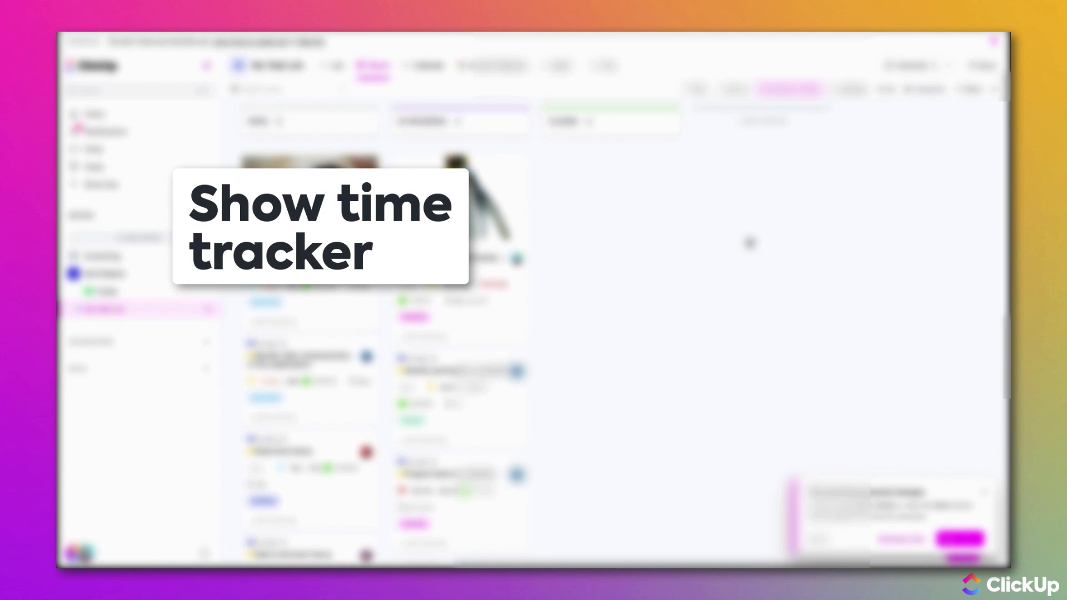